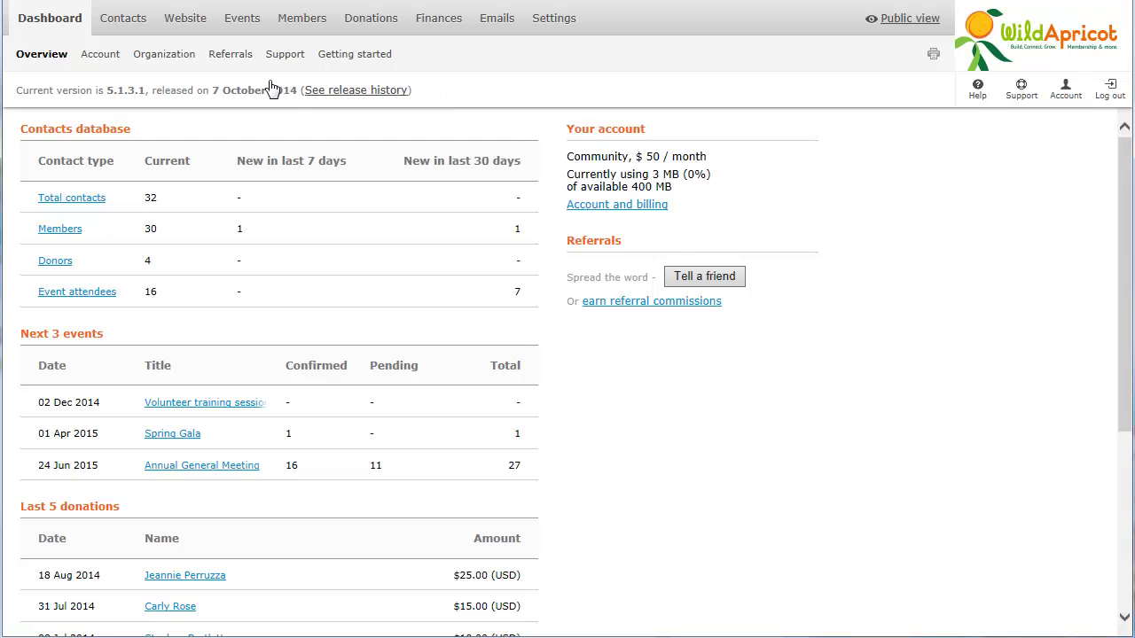
Step: Move from Contacts through Events to the Website site pages showing the Typographers International home page
{"action": "left_click", "coordinate": [125, 22]}
{"action": "left_click", "coordinate": [240, 22]}
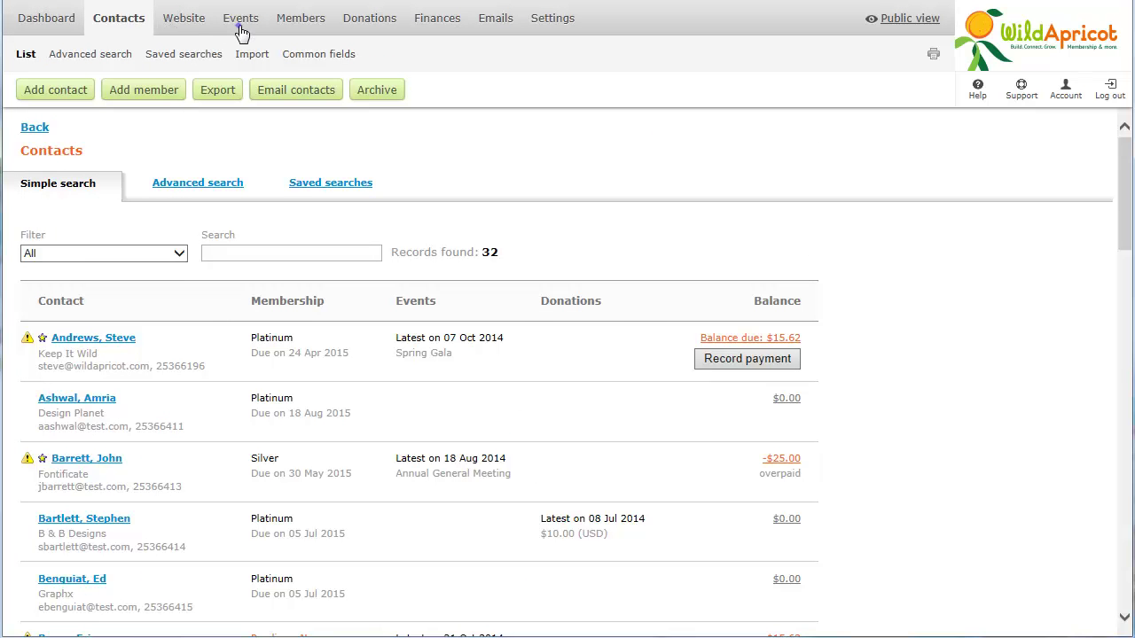
{"action": "left_click", "coordinate": [184, 29]}
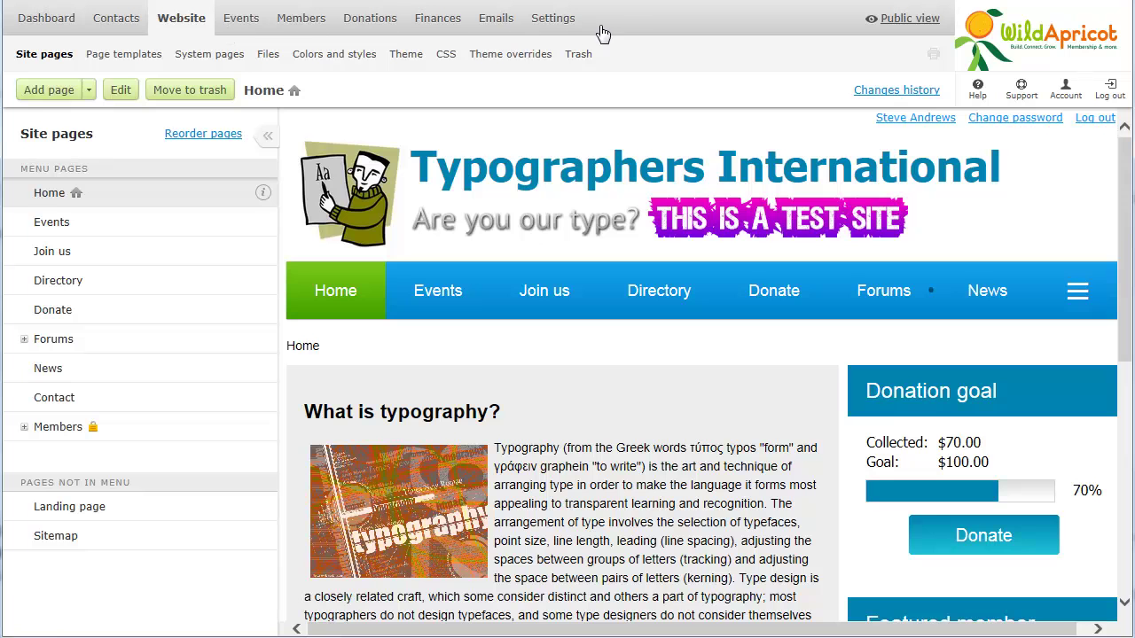
Step: Preview the public Typographers International site and an administrator's contact details, then return to the Dashboard
{"action": "left_click", "coordinate": [919, 22]}
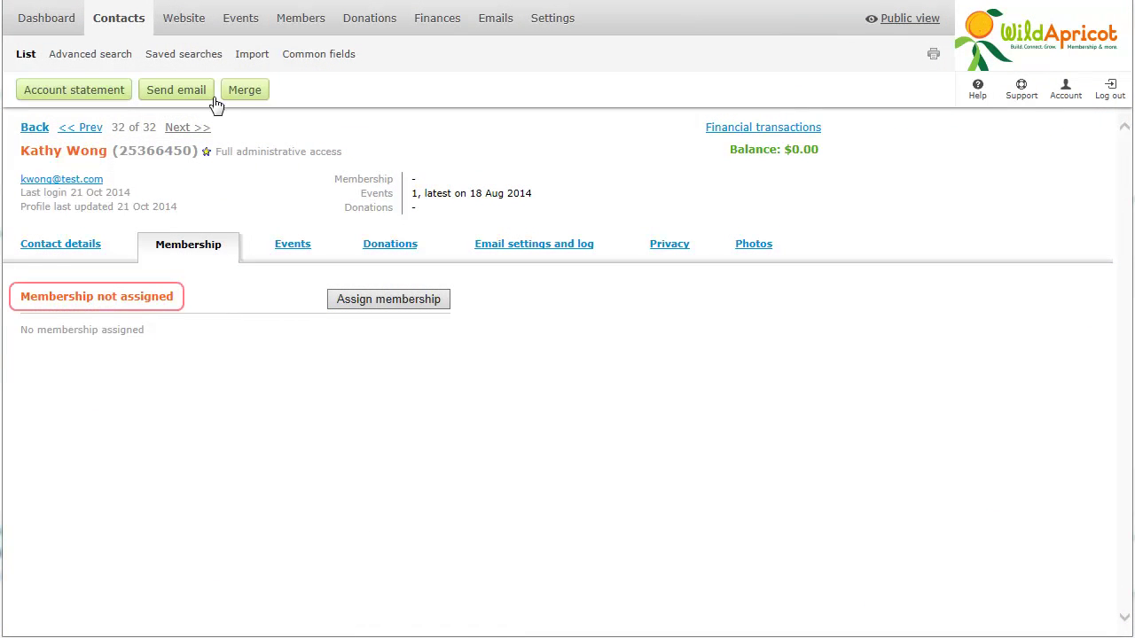
{"action": "left_click", "coordinate": [73, 253]}
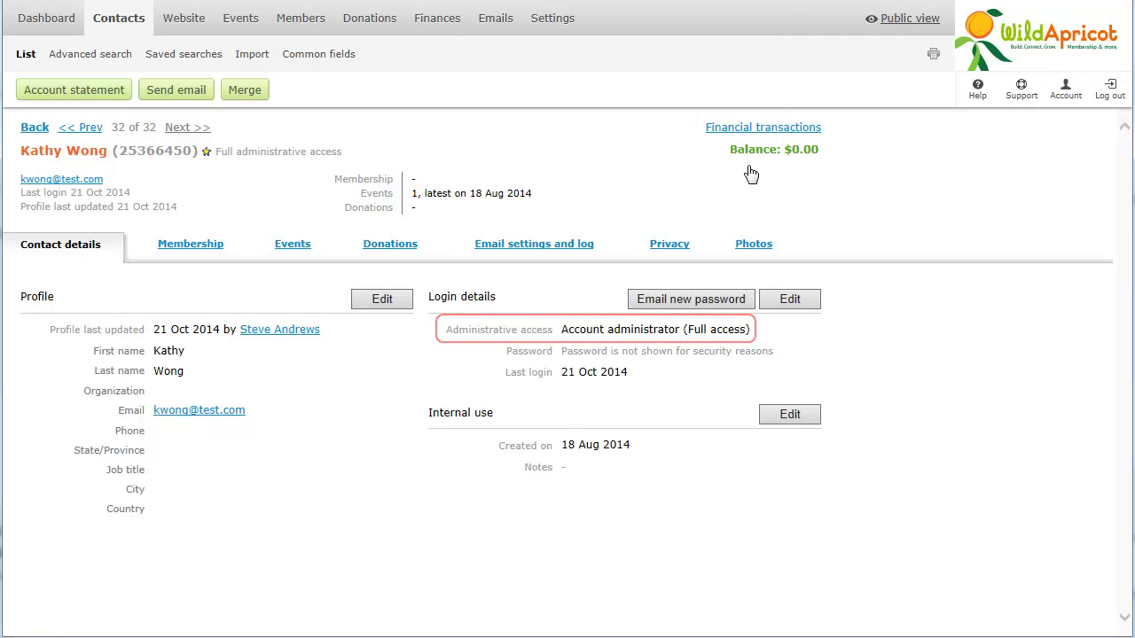
{"action": "left_click", "coordinate": [889, 19]}
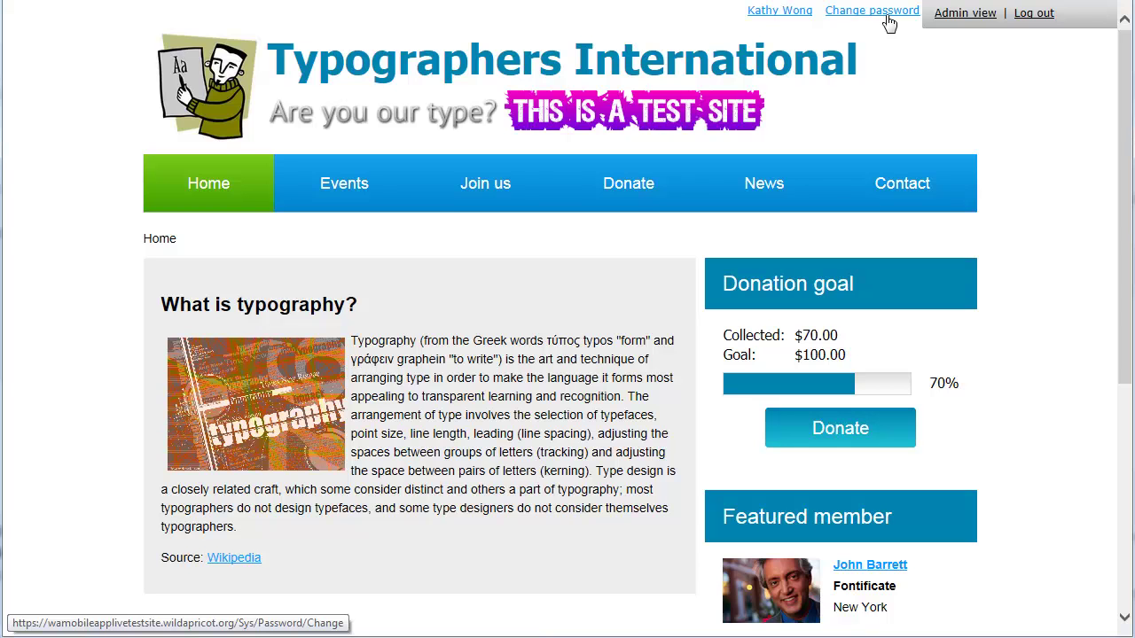
{"action": "left_click", "coordinate": [957, 18]}
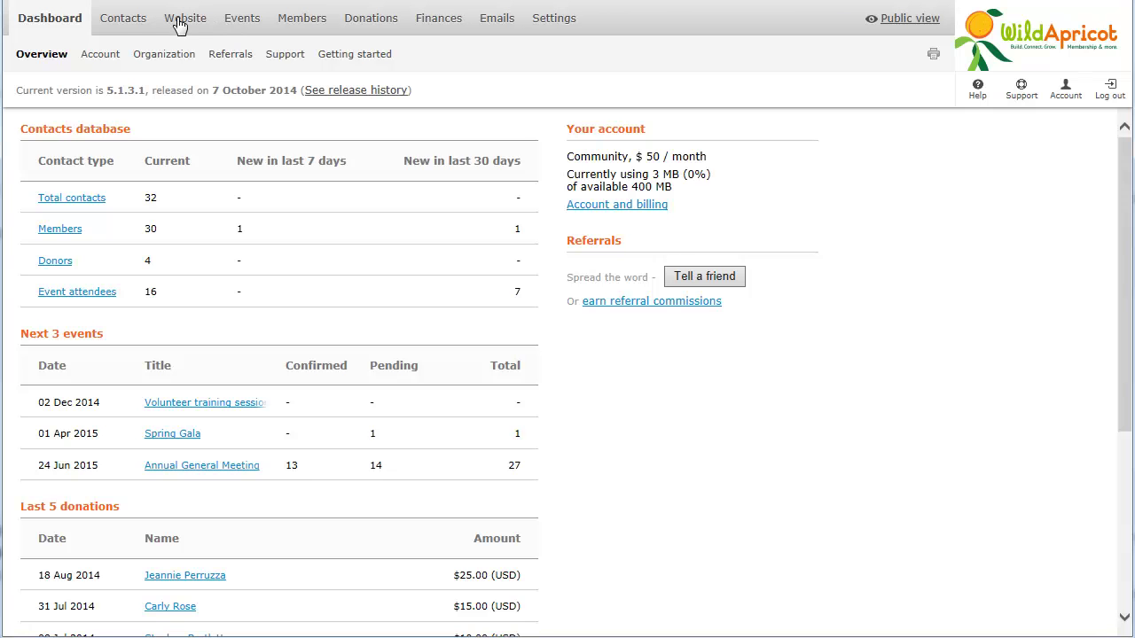
{"action": "mouse_move", "coordinate": [122, 17]}
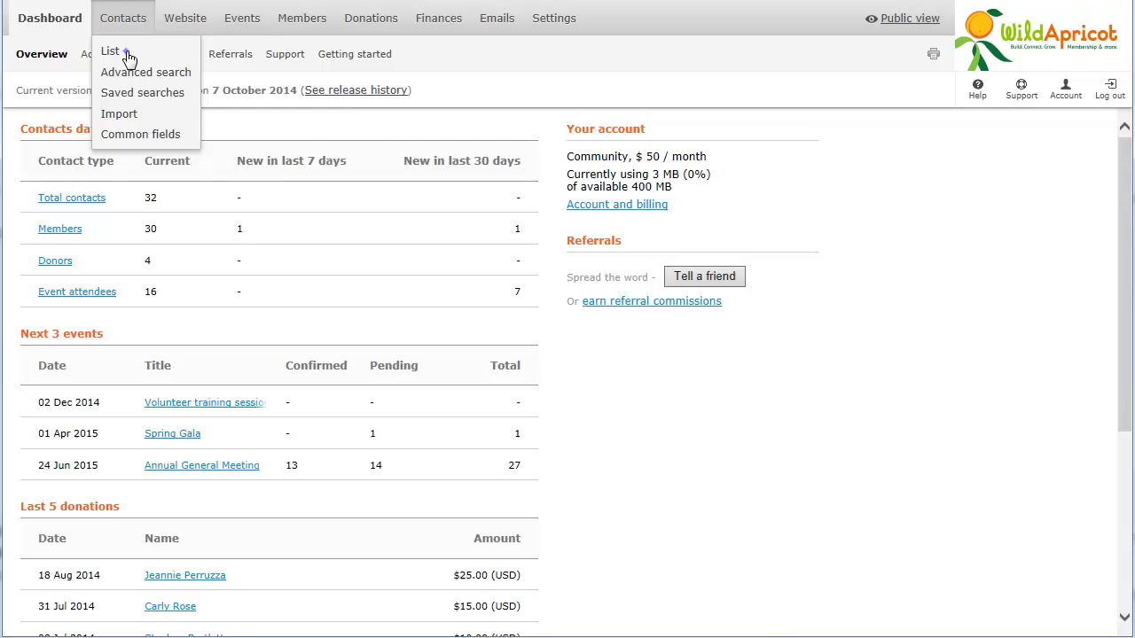
{"action": "left_click", "coordinate": [128, 51]}
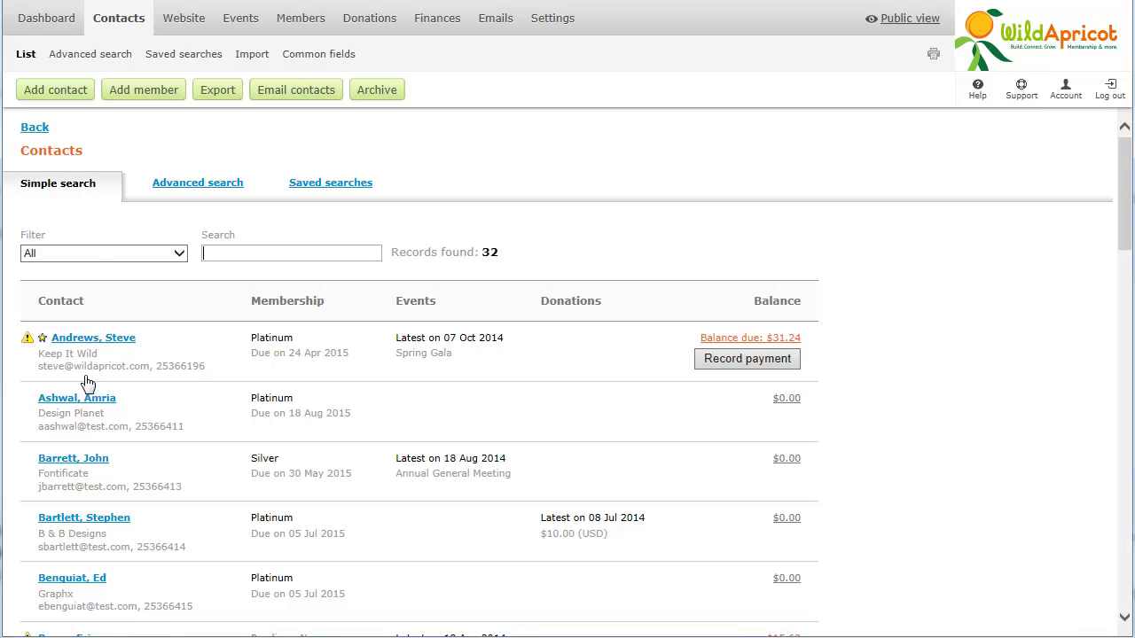
{"action": "left_click", "coordinate": [86, 461]}
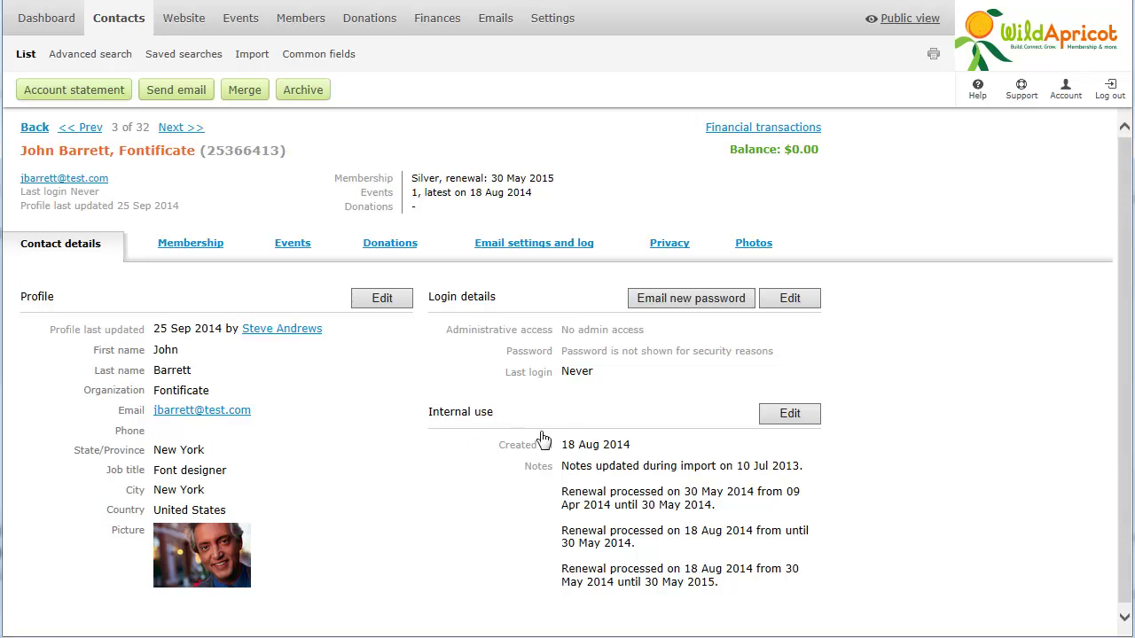
{"action": "left_click", "coordinate": [788, 303]}
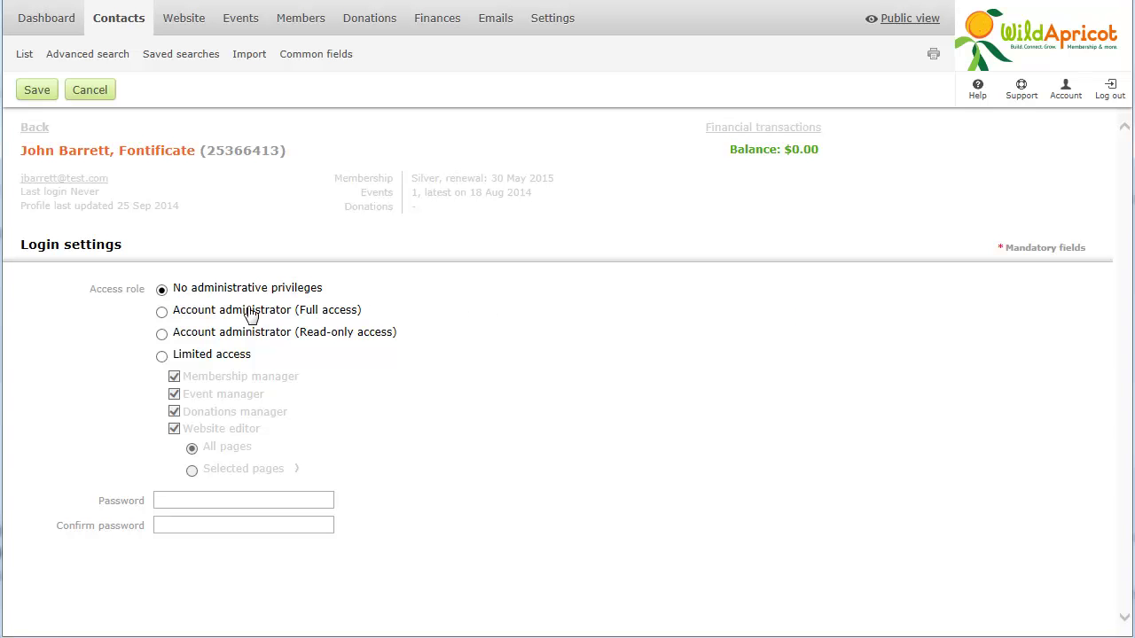
{"action": "left_click", "coordinate": [161, 313]}
{"action": "left_click", "coordinate": [162, 335]}
{"action": "left_click", "coordinate": [162, 357]}
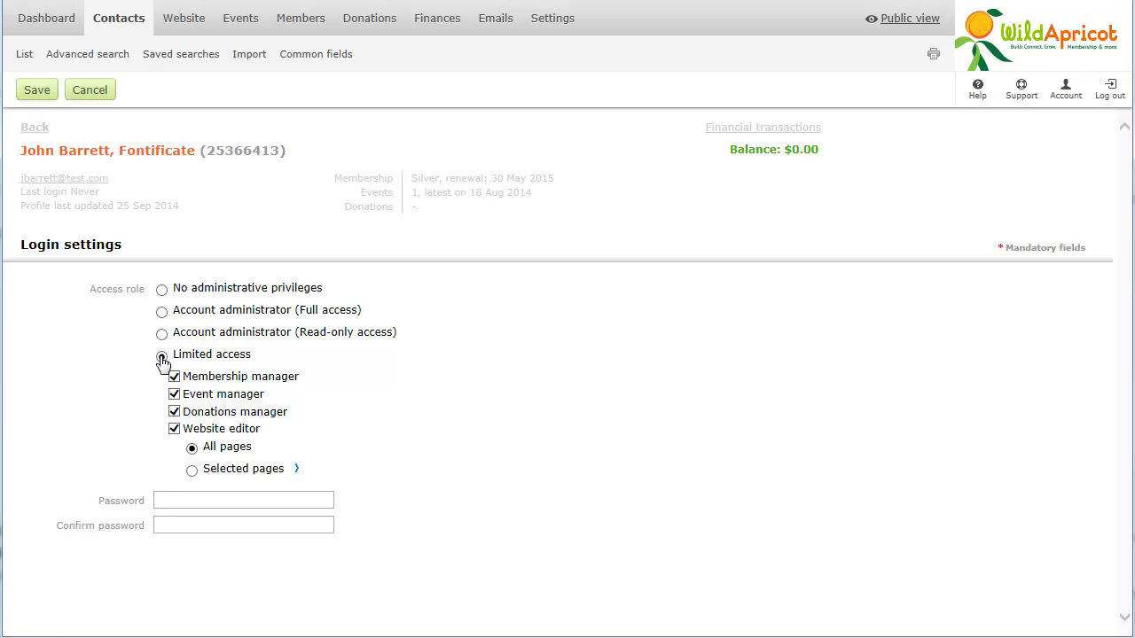
{"action": "left_click", "coordinate": [162, 356]}
{"action": "left_click", "coordinate": [175, 377]}
{"action": "left_click", "coordinate": [174, 396]}
{"action": "left_click", "coordinate": [175, 415]}
Step: Limit website editing to selected pages: Home, Join us, Directory, News and Contact
{"action": "left_click", "coordinate": [192, 471]}
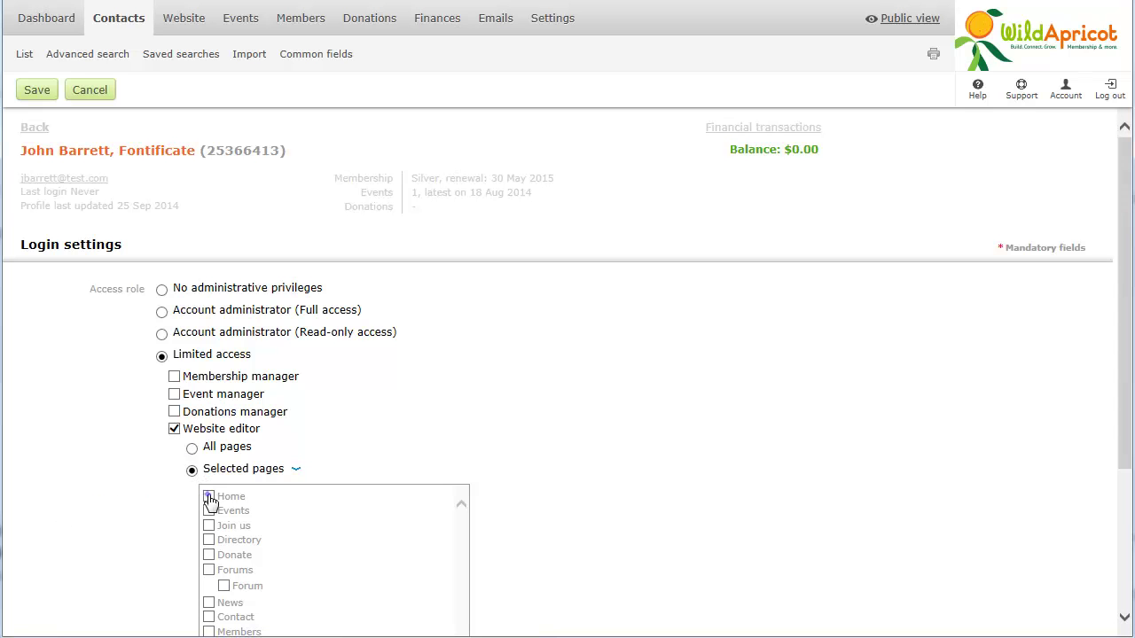
{"action": "left_click", "coordinate": [208, 497]}
{"action": "left_click", "coordinate": [209, 526]}
{"action": "left_click", "coordinate": [209, 602]}
{"action": "left_click", "coordinate": [208, 618]}
{"action": "left_click", "coordinate": [37, 91]}
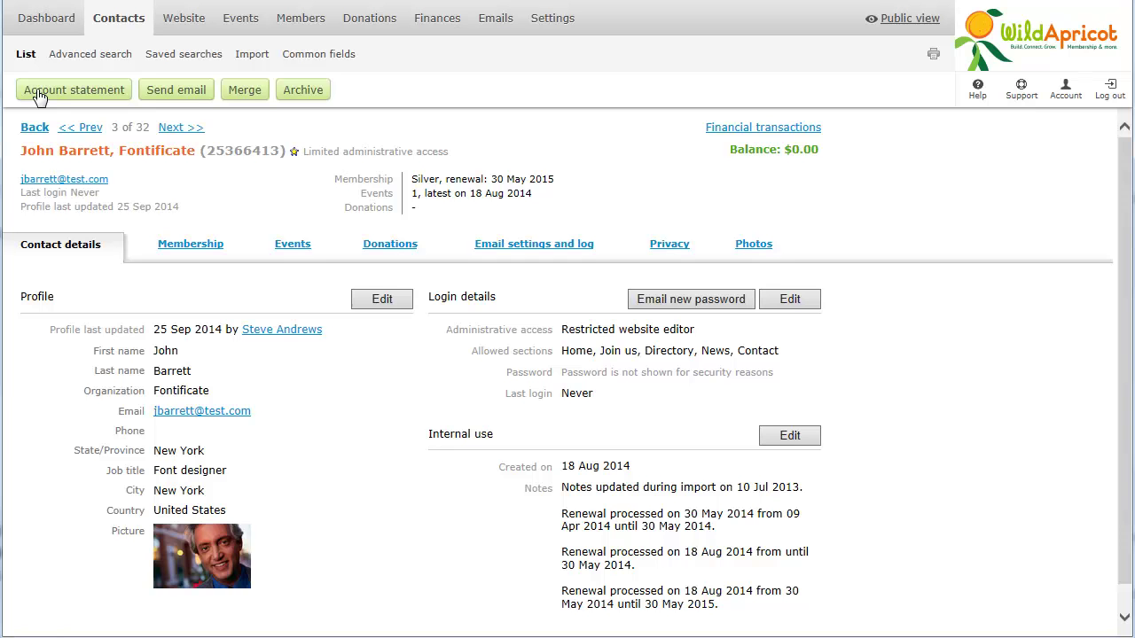
{"action": "left_click", "coordinate": [26, 55]}
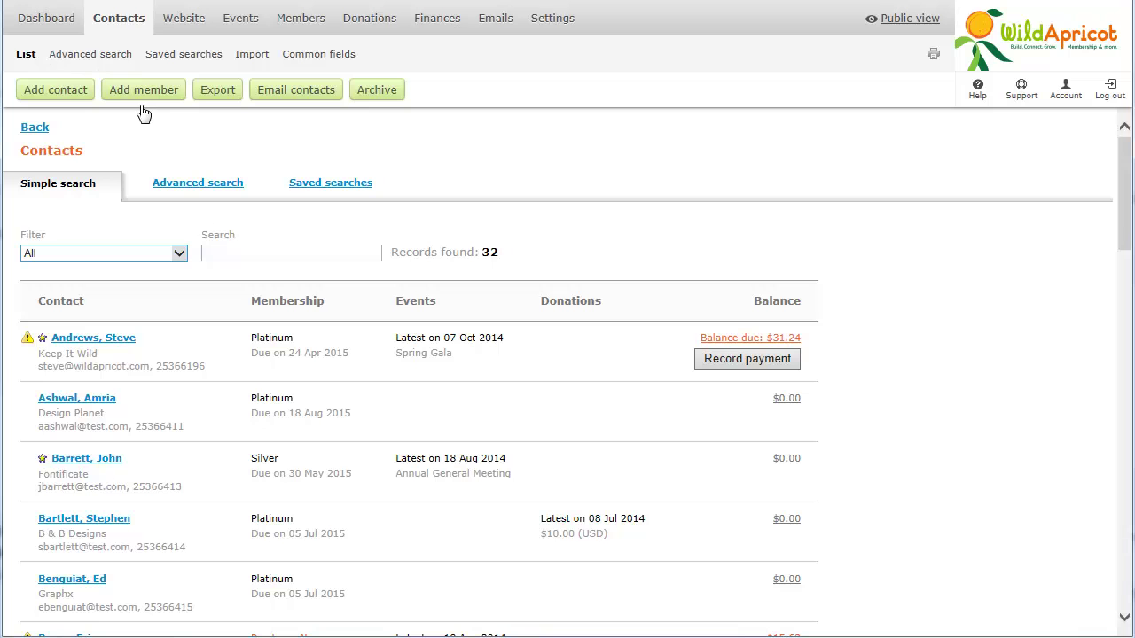
{"action": "left_click", "coordinate": [178, 255]}
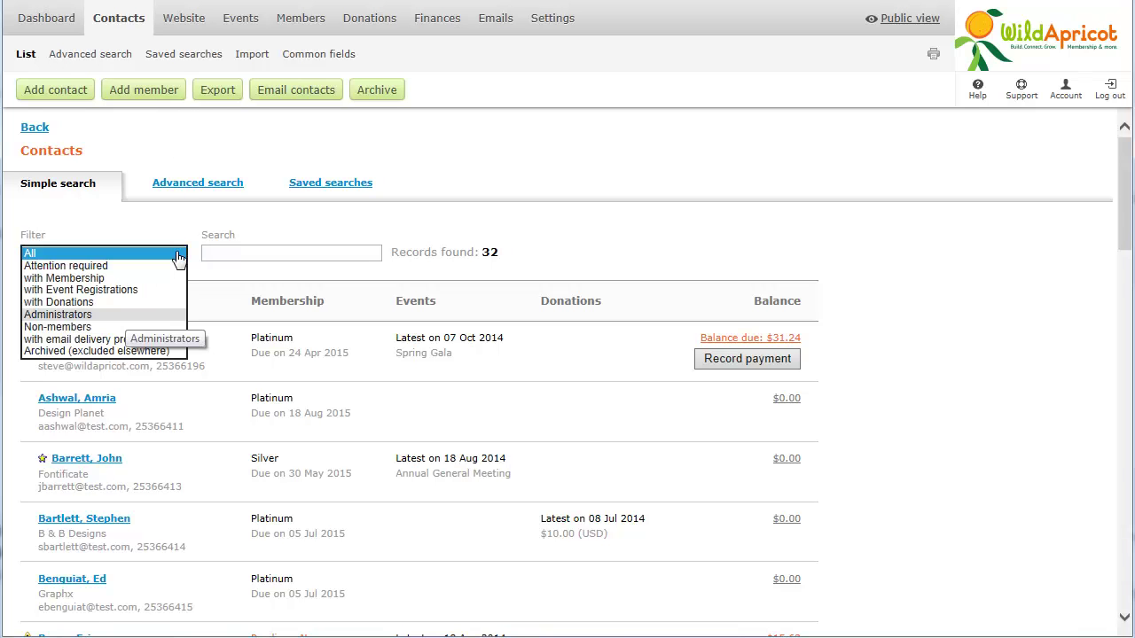
{"action": "left_click", "coordinate": [127, 315]}
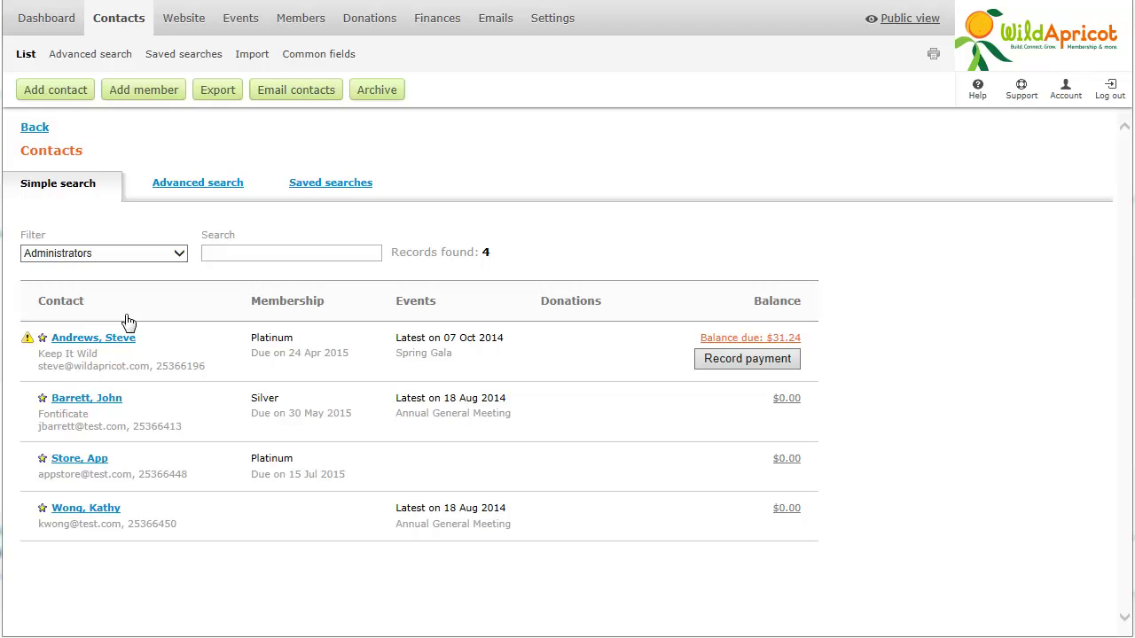
{"action": "left_click", "coordinate": [180, 257]}
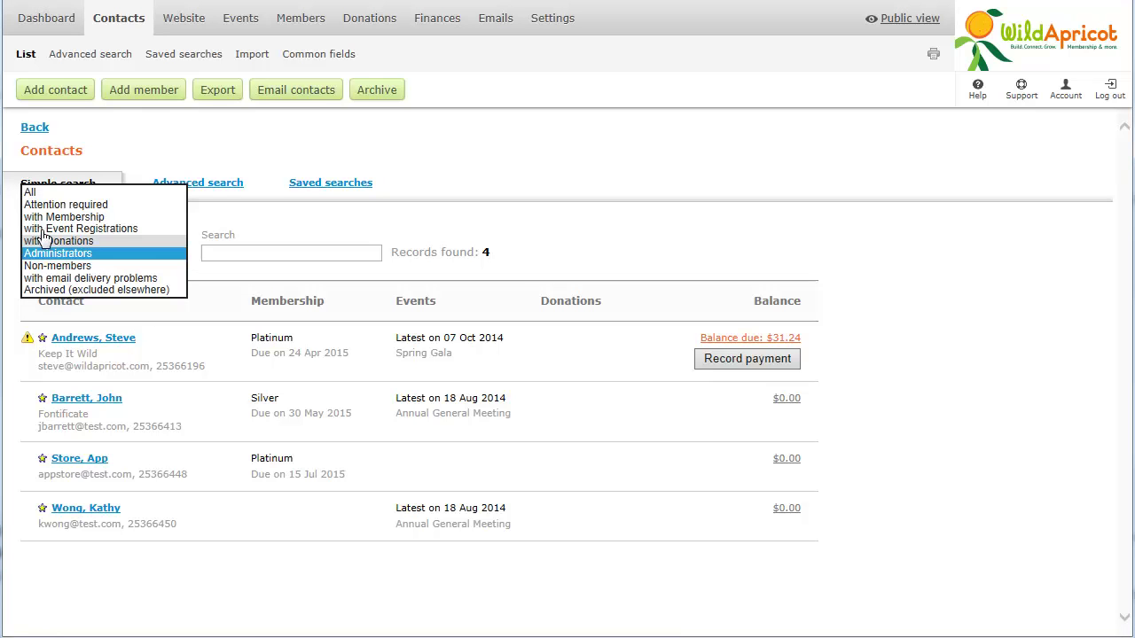
{"action": "left_click", "coordinate": [28, 193]}
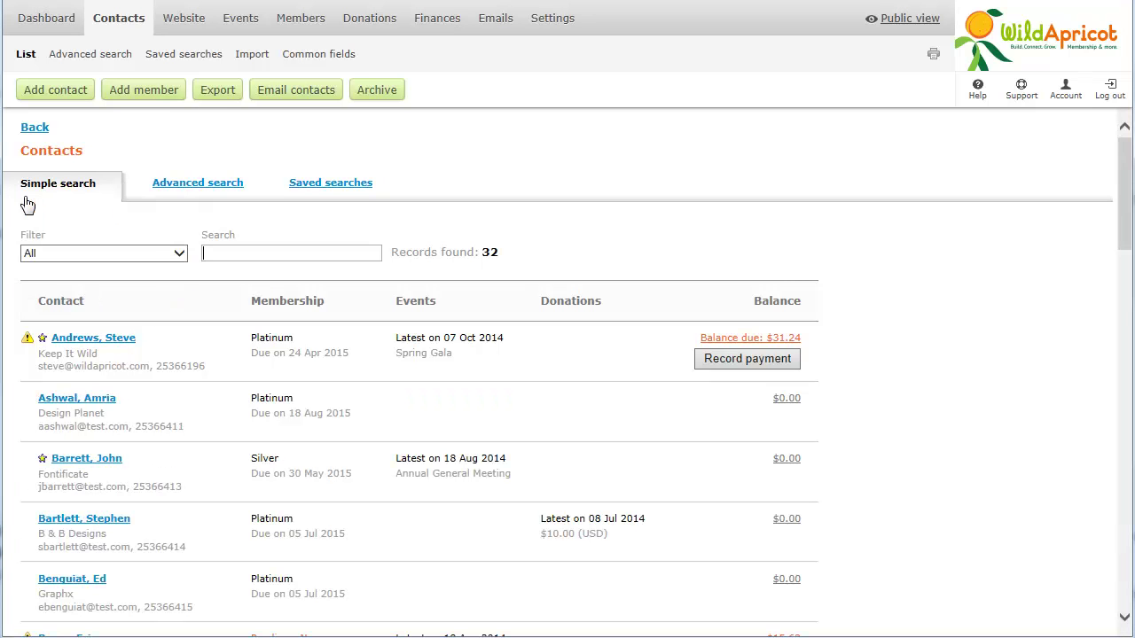